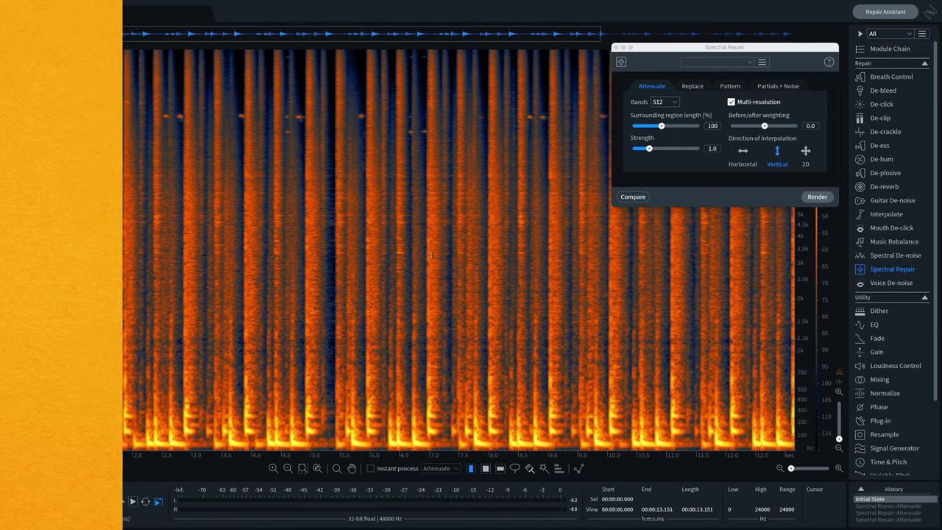
- Toggle Instant process on and off, then play the recording to hear the squeaks
click(402, 469)
click(402, 469)
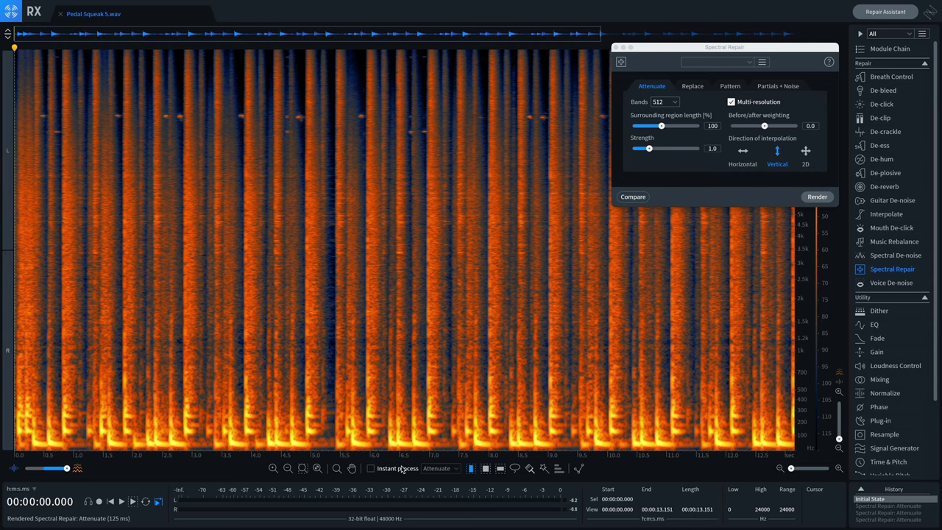
key(space)
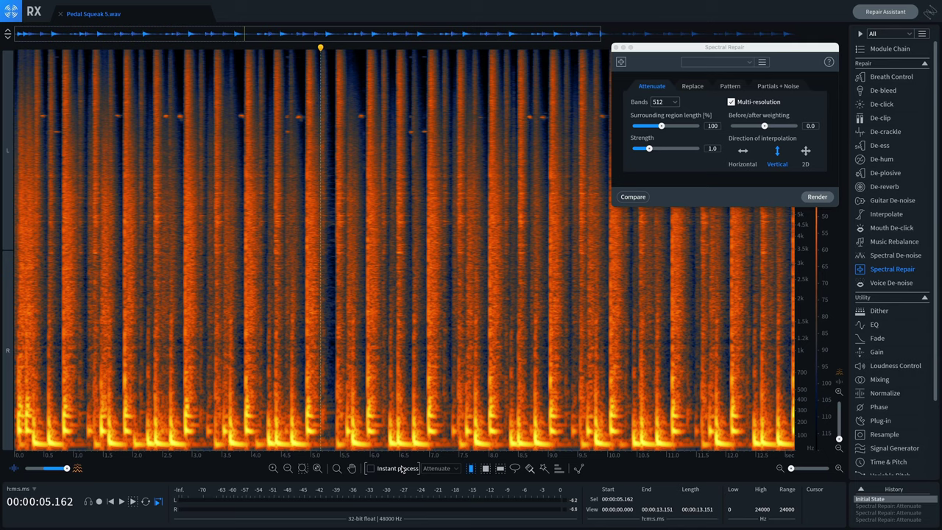
- Trial-attenuate the squeaks at 5.8 s and 8.7 s with Spectral Repair, undo both, and enable Instant process
click(863, 275)
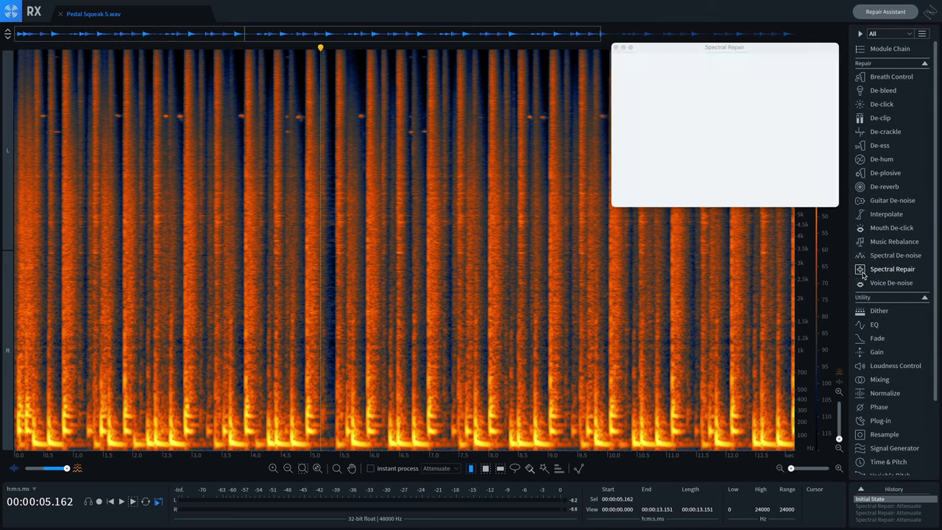
click(531, 469)
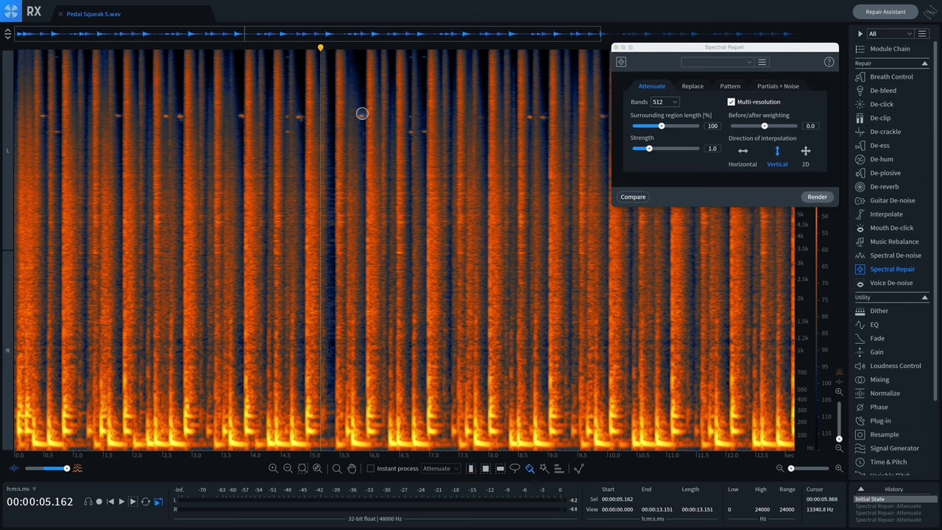
click(362, 114)
click(815, 197)
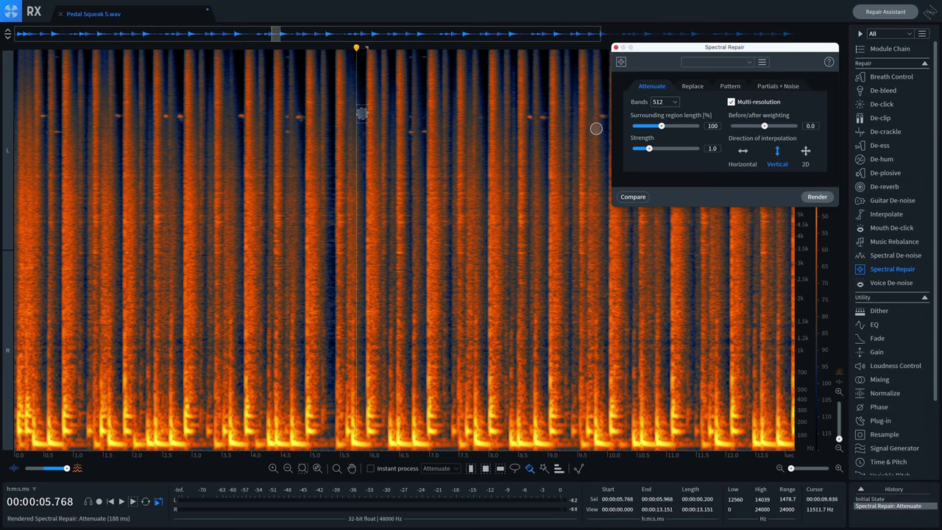
click(538, 118)
click(815, 196)
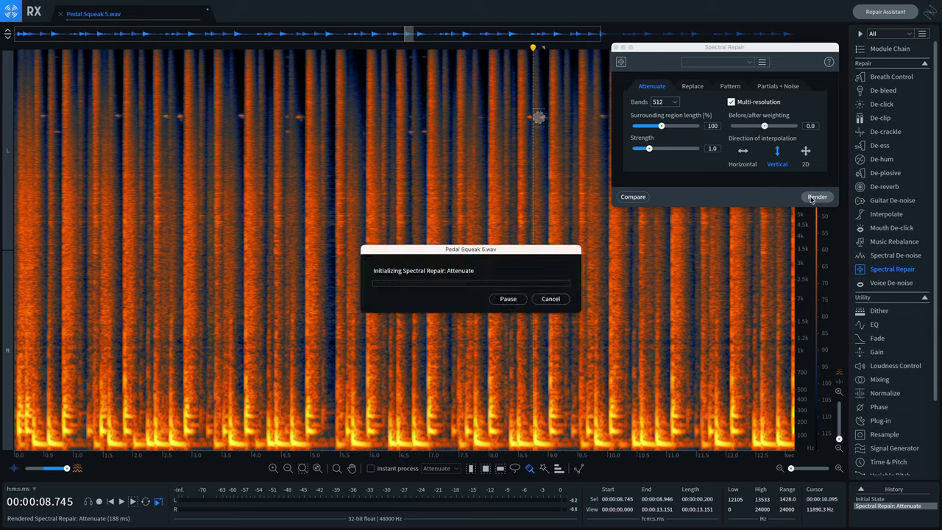
key(super+z)
key(super+z)
click(371, 468)
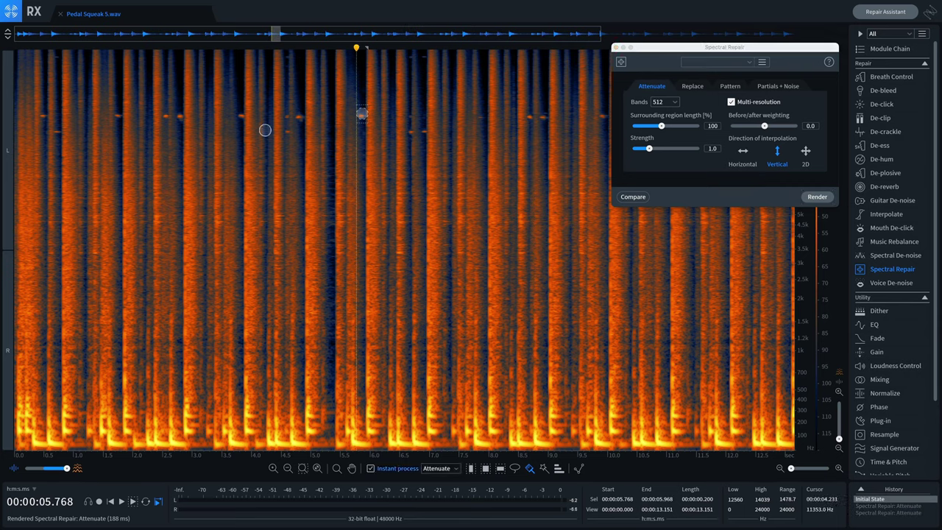
- Instantly attenuate the squeaks near 3.7, 4.7, 5.7, 6.6 and 6.8 seconds with the brush
click(241, 116)
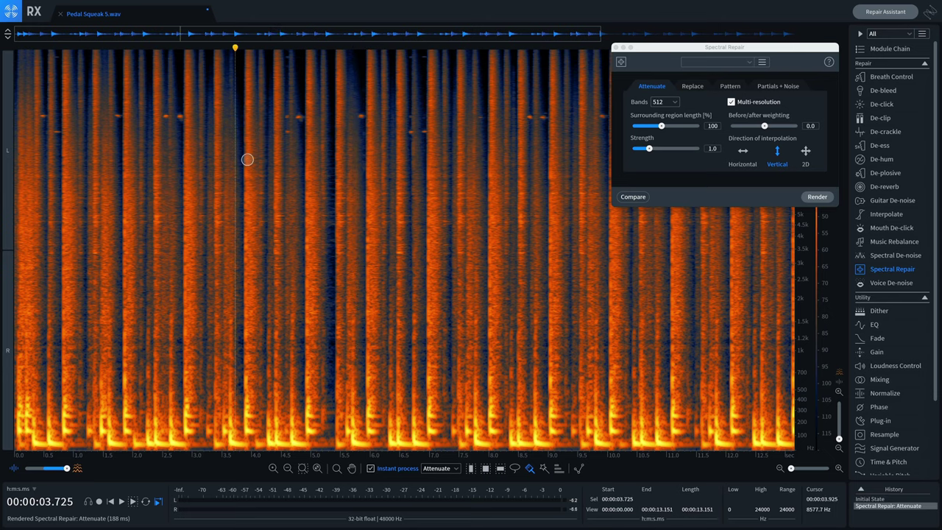
click(300, 116)
click(358, 116)
click(409, 133)
click(424, 133)
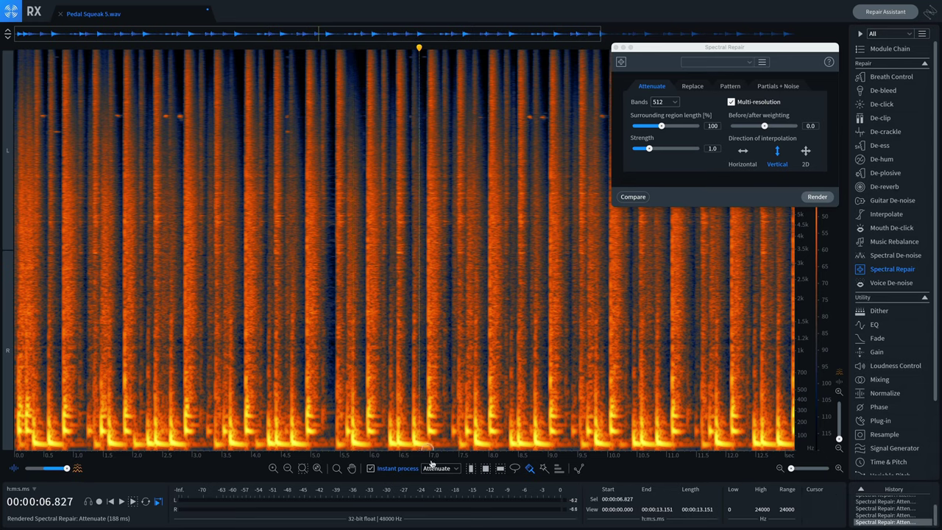
- Set the Instant process mode to Replace and show Spectral Repair's Replace settings
click(437, 469)
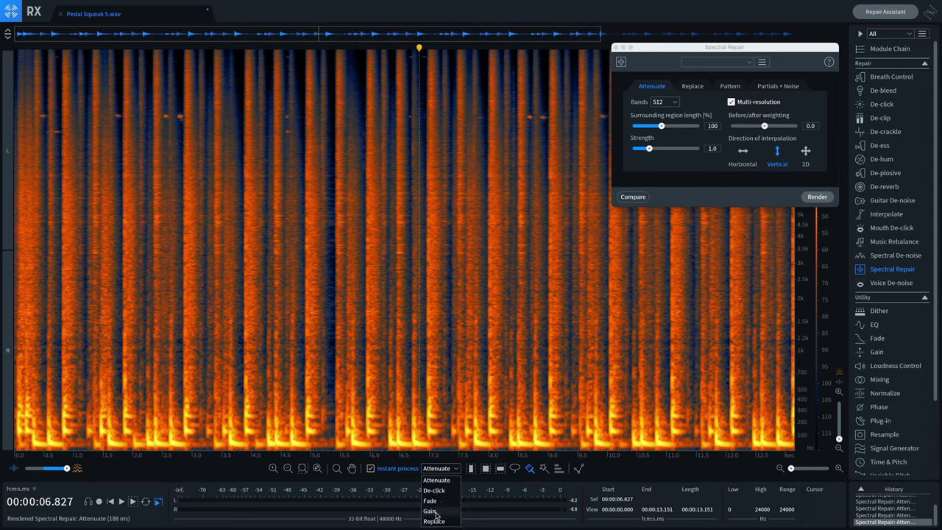
click(435, 521)
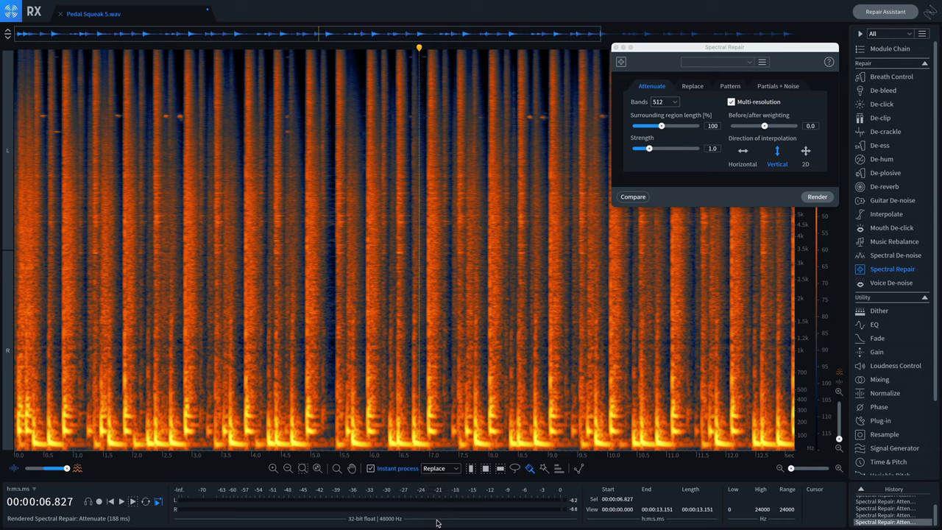
click(702, 87)
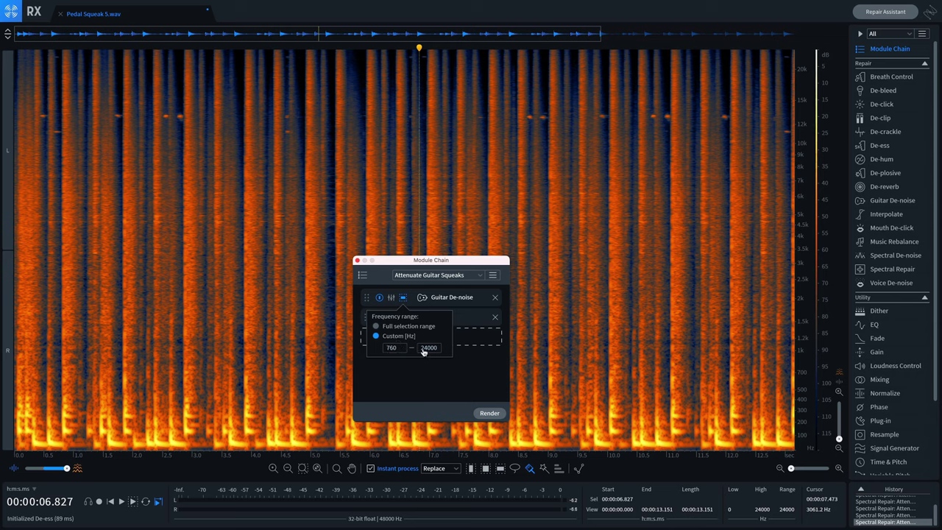
- Lower Guitar De-noise's upper Custom [Hz] frequency limit, then raise it back up
drag(424, 405, 423, 438)
drag(422, 386, 430, 276)
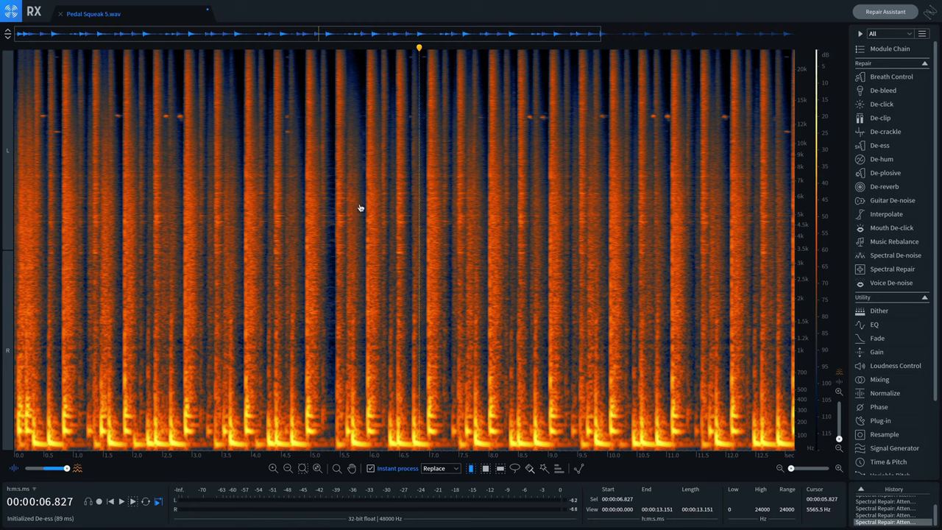
- Set the export to MP3 at 320 kbps with ABR bit rate control and Prevent clipping enabled
key(super+shift+e)
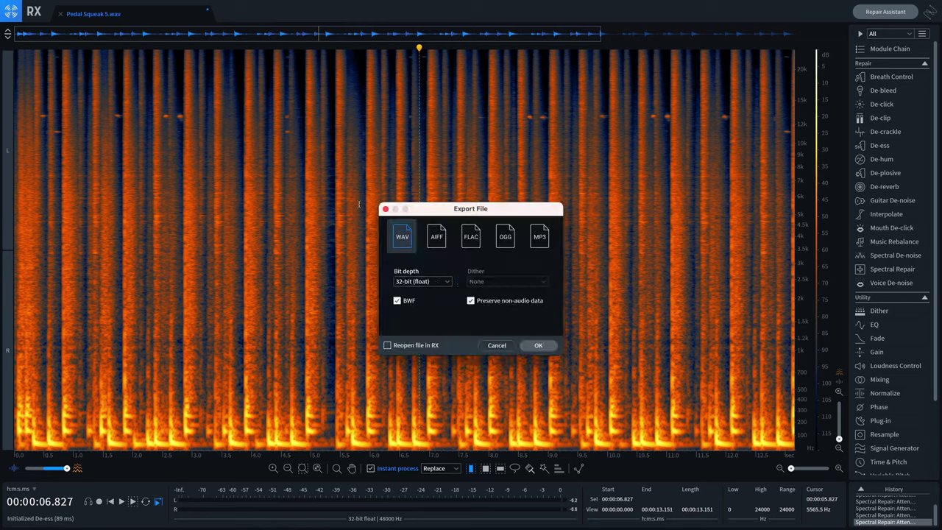
click(537, 240)
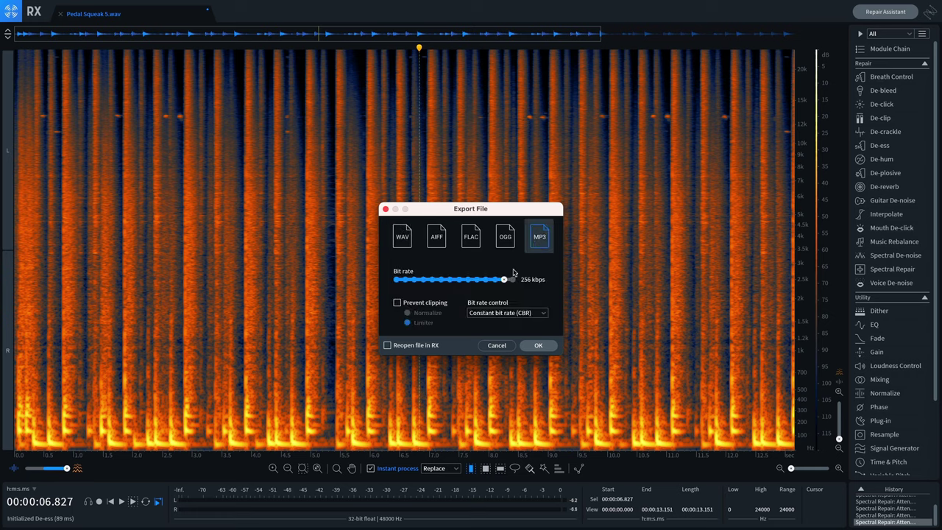
drag(505, 282, 532, 282)
click(532, 315)
click(523, 337)
click(397, 303)
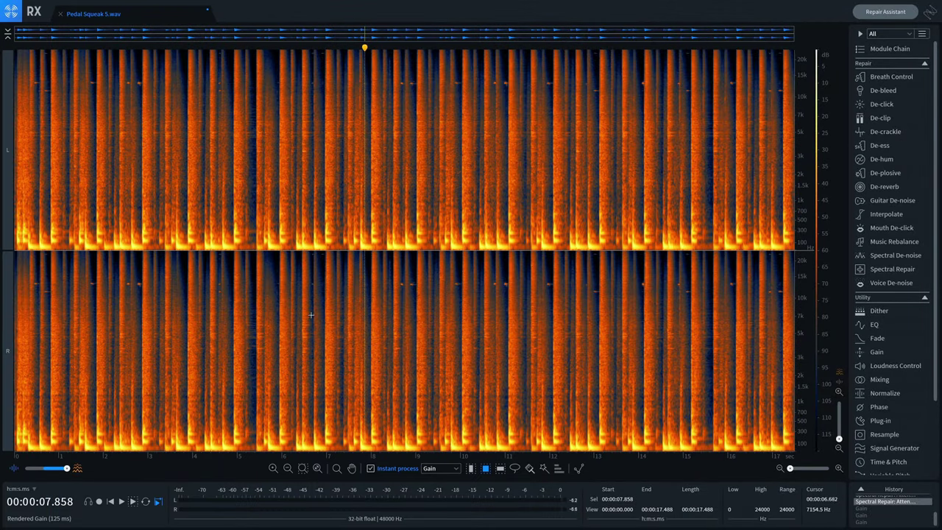
- Silence the 5.9–8.1 s and 9.3–11.1 s regions with instant Gain, then undo both edits
drag(276, 282, 377, 426)
drag(429, 330, 509, 433)
key(ctrl+z)
key(ctrl+z)
- Clear the selection, zoom out to the whole file, and merge both channels into a composite spectrogram
click(480, 335)
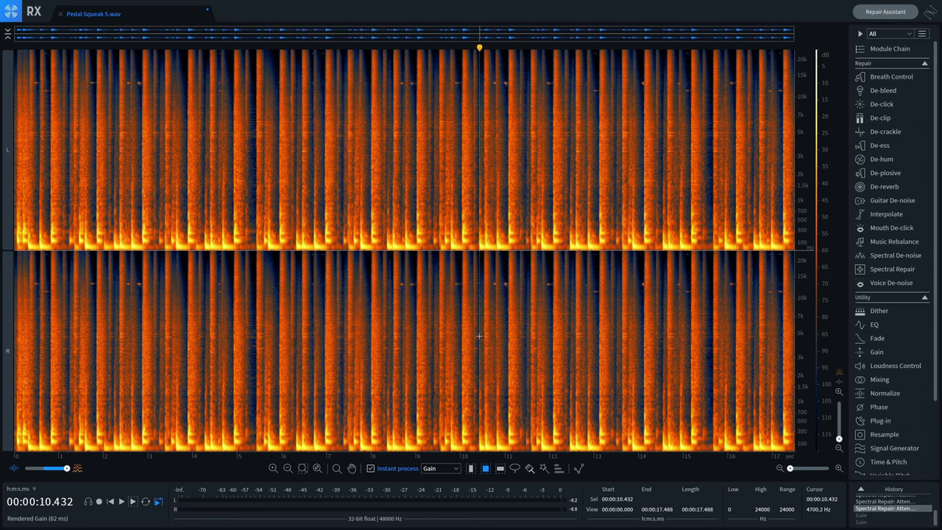
scroll(479, 336, up, 3)
scroll(397, 142, down, 2)
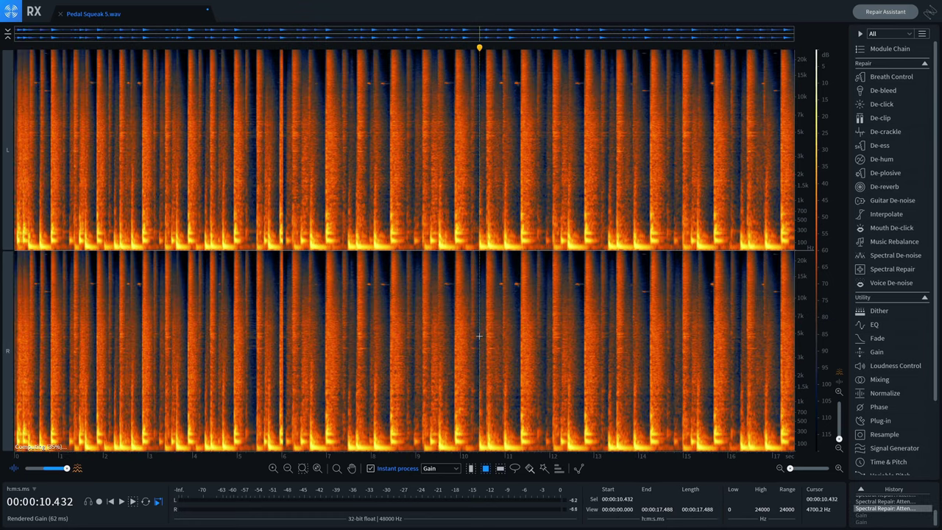
scroll(397, 141, down, 4)
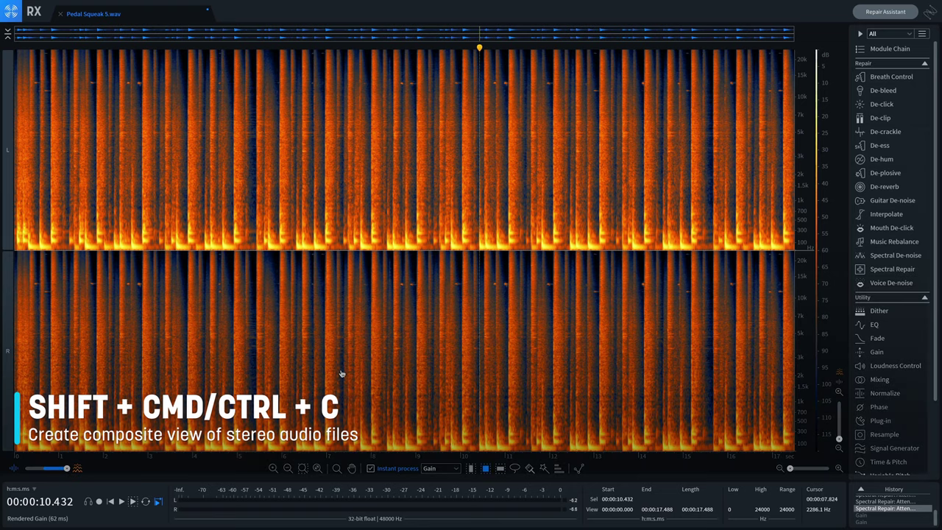
key(ctrl+shift+c)
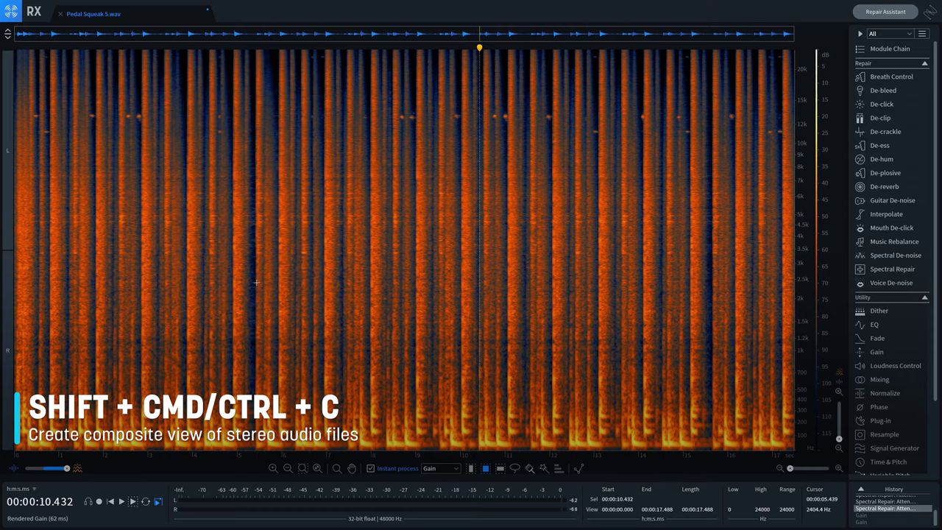
- Silence a time-frequency block with instant Gain, then show left and right channels separately again
drag(231, 156, 280, 332)
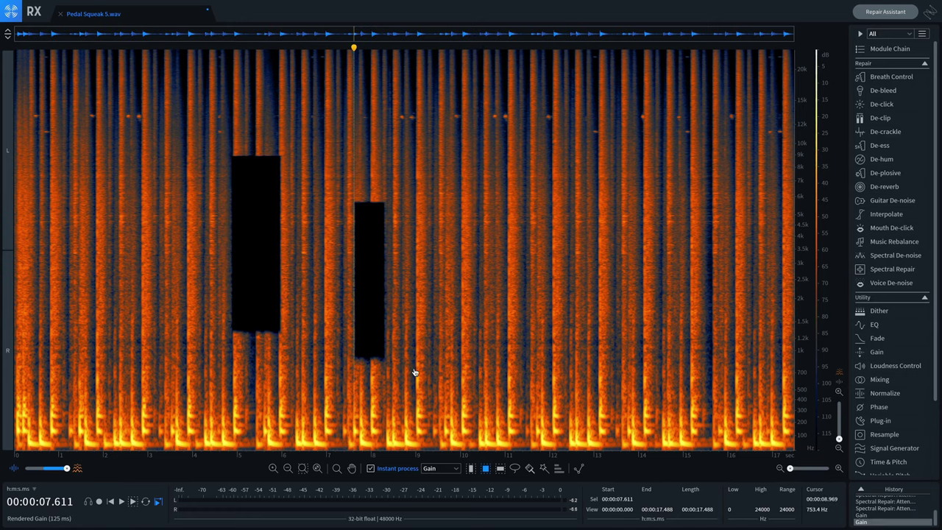
key(ctrl+shift+c)
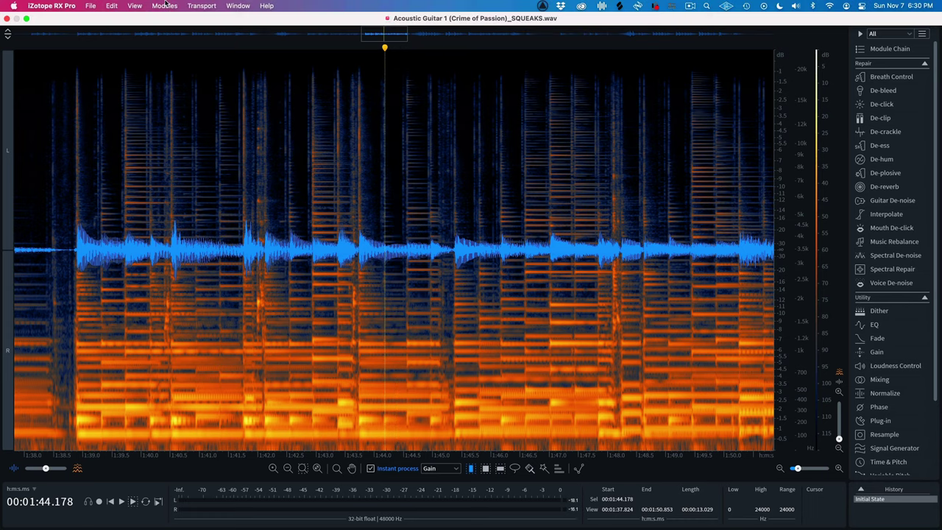
- Set Follow Playhead Mode to continuous scrolling and test it with playback
click(137, 5)
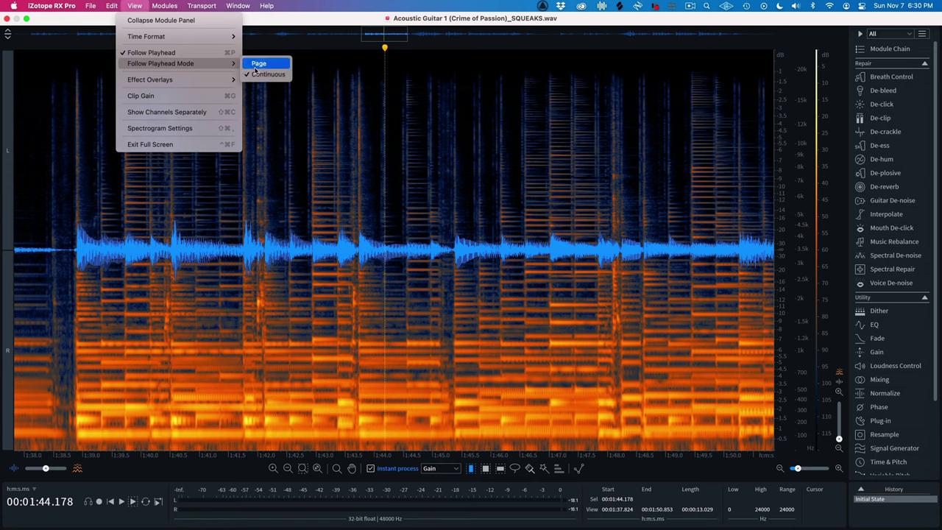
click(309, 155)
key(space)
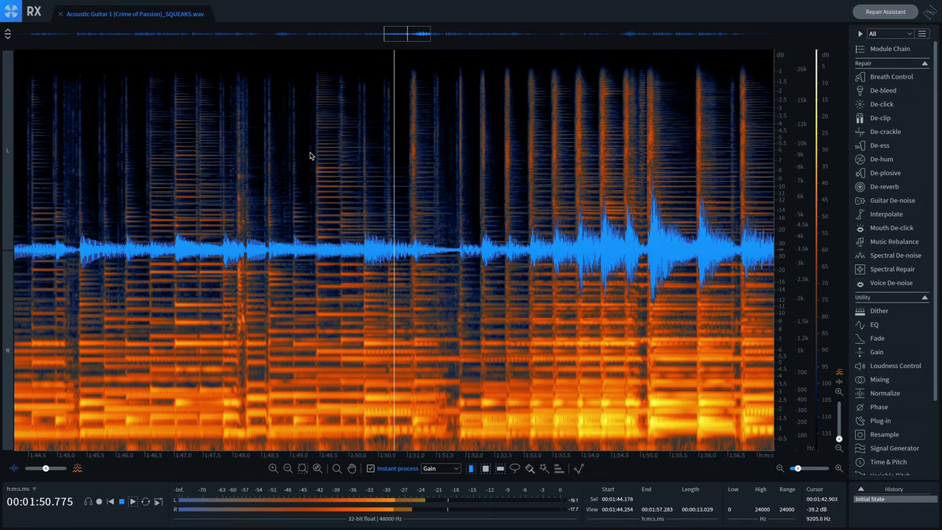
key(space)
- Switch Follow Playhead Mode to Page and test playback from around 1:41–1:43
mouse_move(175, 3)
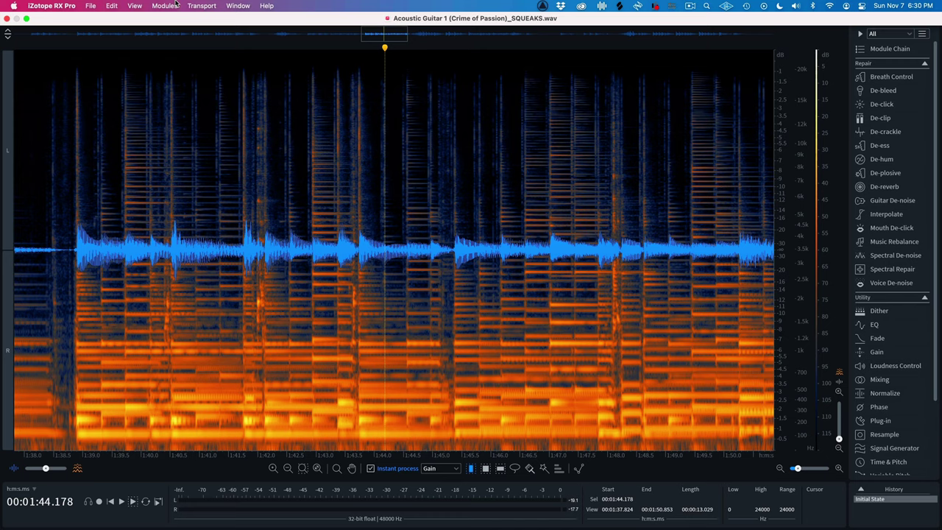
click(134, 6)
mouse_move(221, 63)
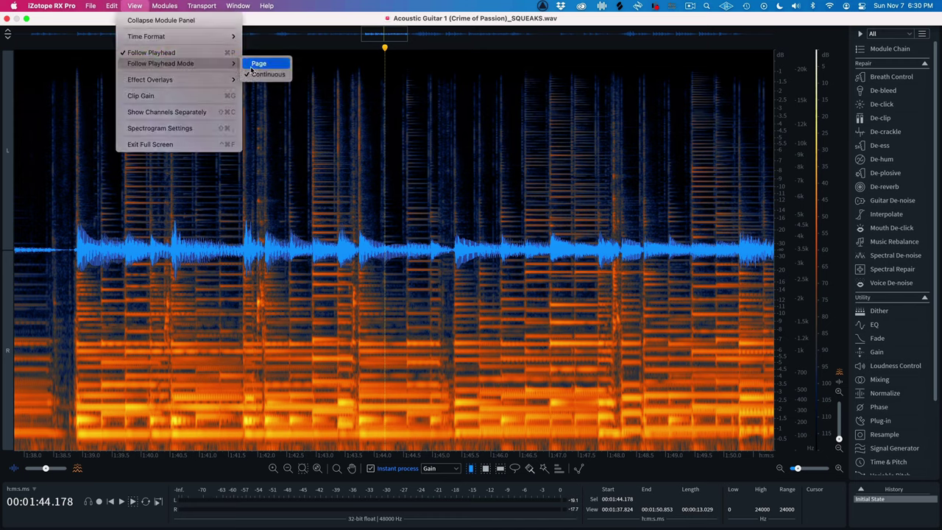
click(257, 64)
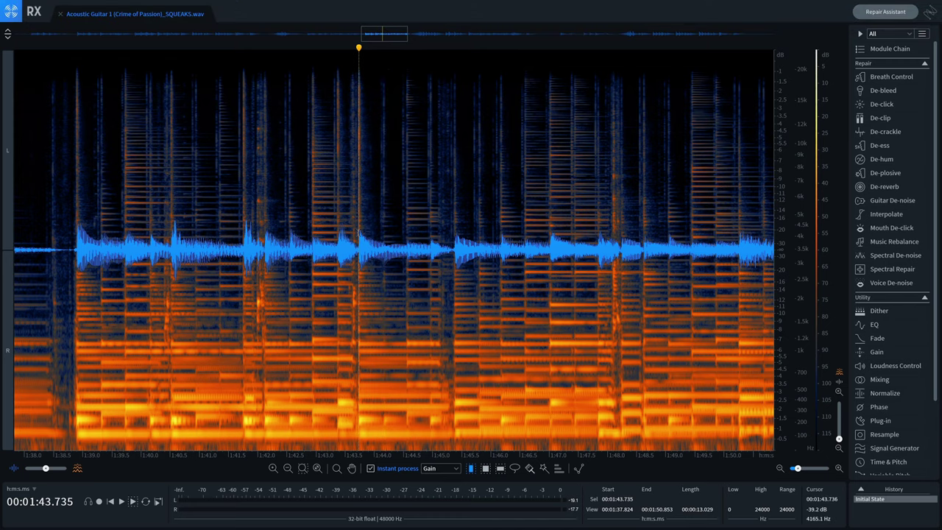
key(space)
key(space)
key(space)
key(space)
click(326, 159)
key(space)
key(space)
key(space)
key(space)
key(space)
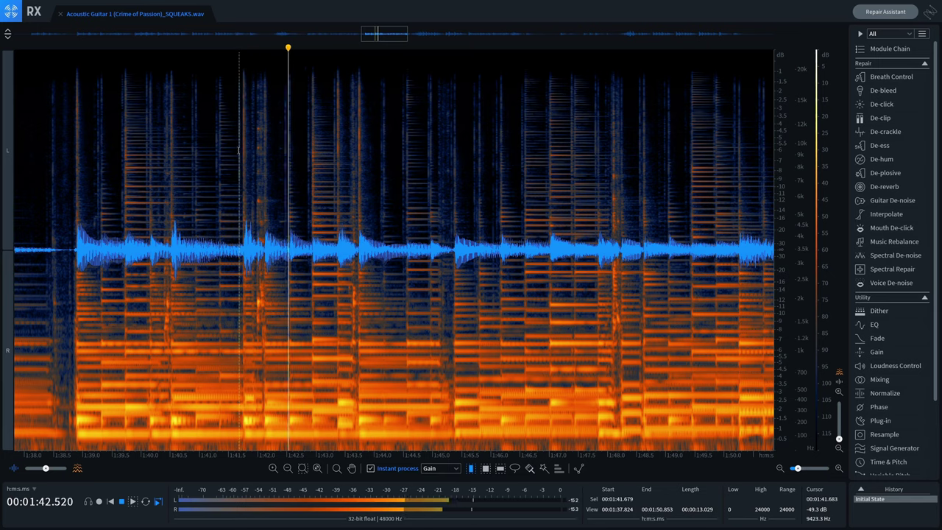
key(space)
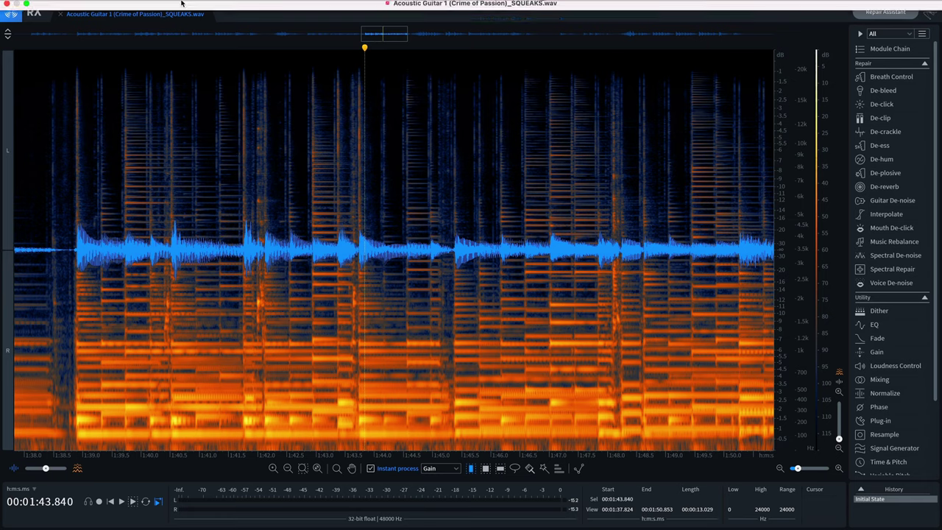
- Turn off Playhead Follows Playback and test playback from 1:41.830
click(201, 6)
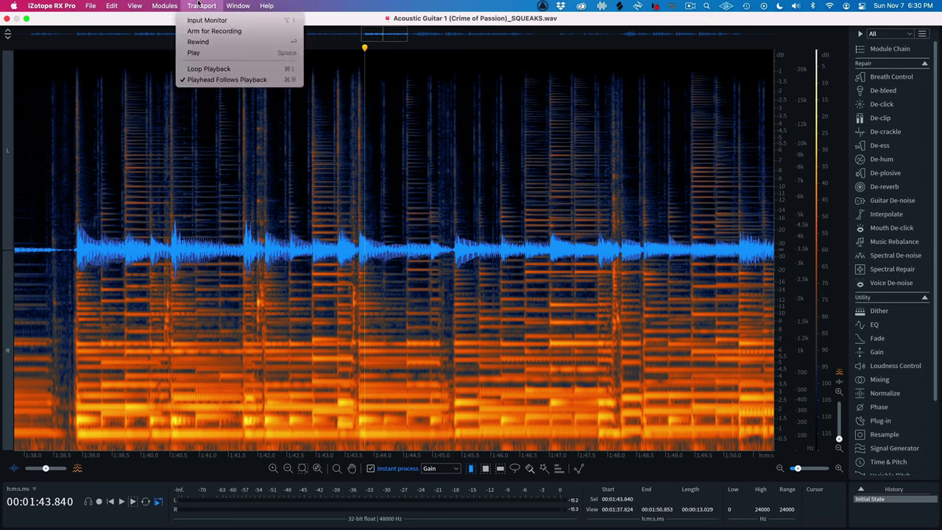
click(227, 80)
click(247, 135)
key(space)
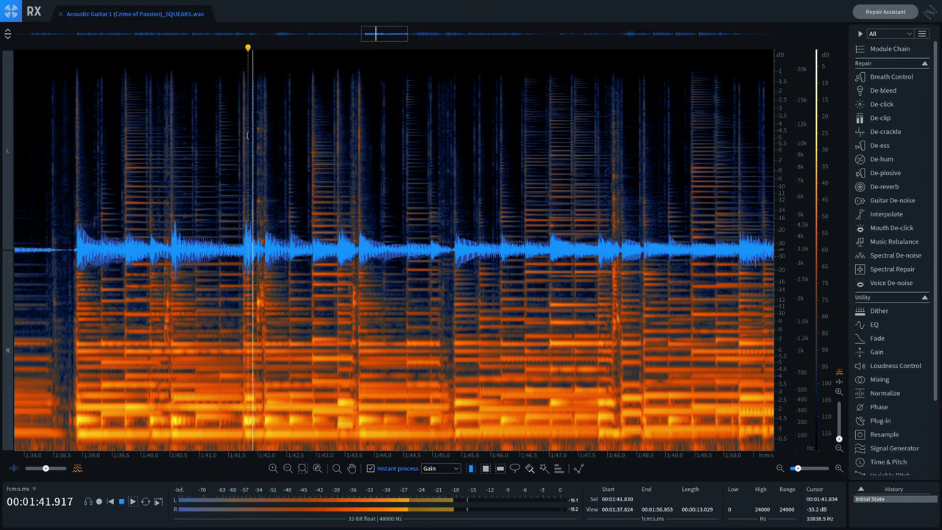
key(space)
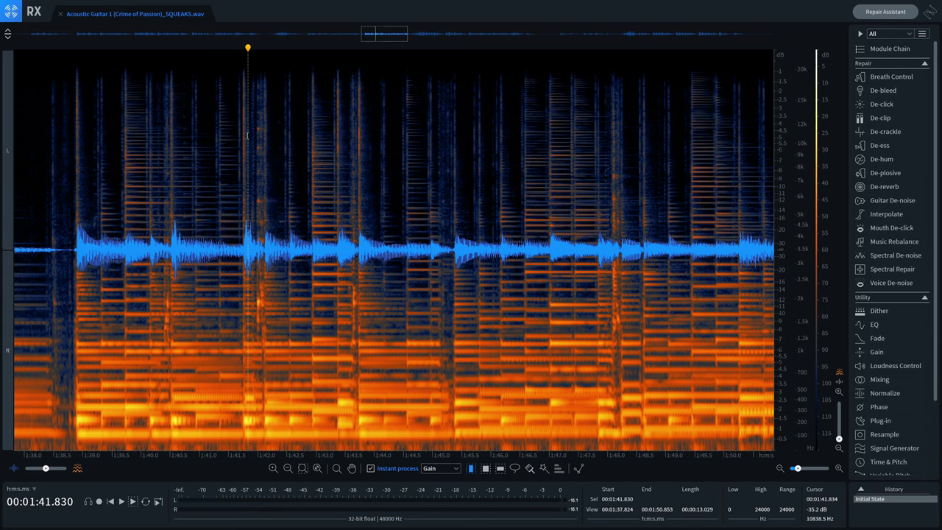